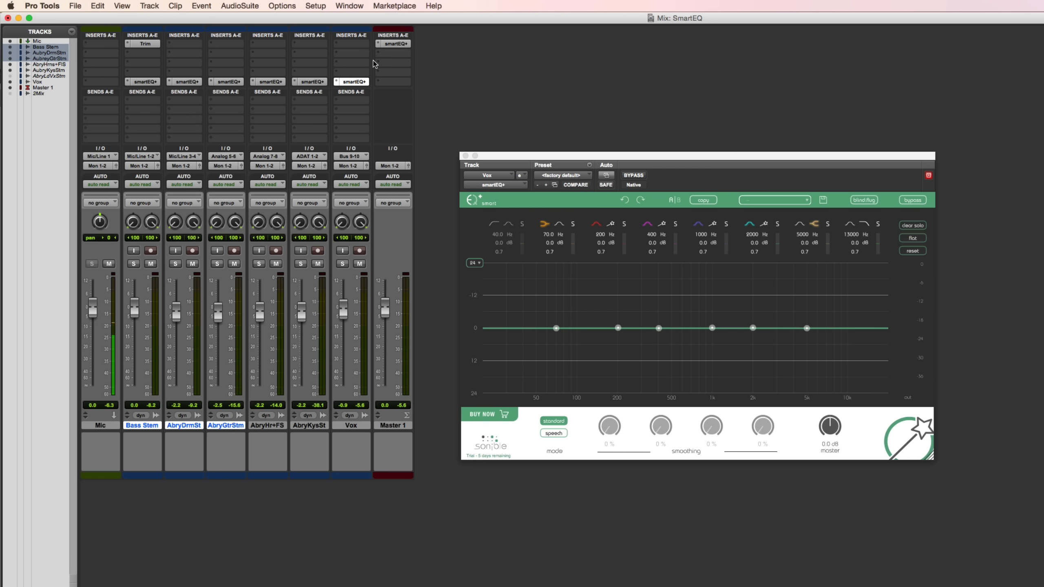
- Solo the Vox track, enable a low cut at about 48.8 Hz, and set bands to about 14.5 dB at 162 Hz and -6.1 dB at 398 Hz
click(343, 264)
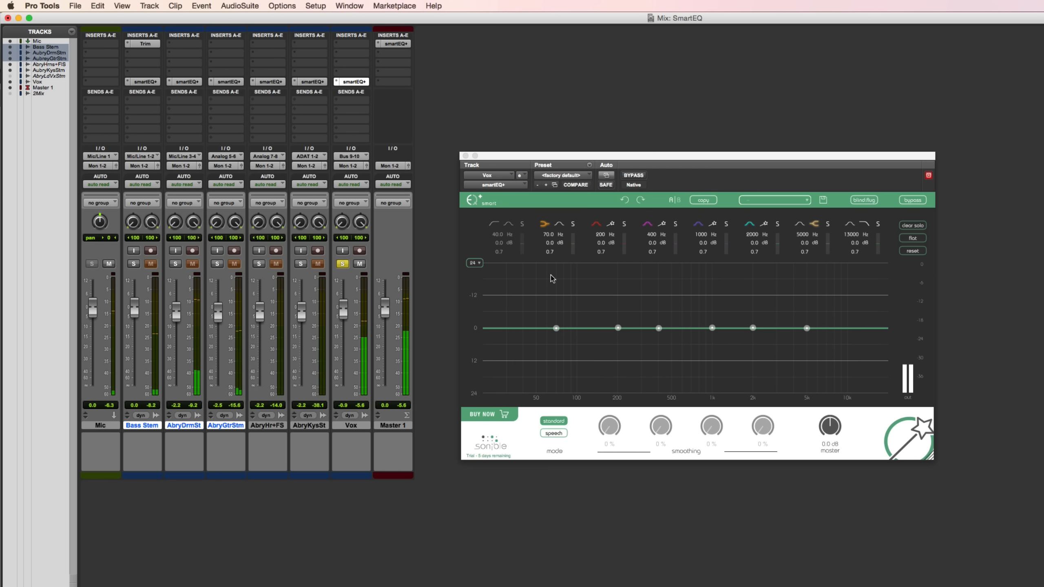
click(495, 224)
drag(523, 329, 606, 289)
click(659, 329)
mouse_move(659, 330)
mouse_down()
mouse_move(651, 366)
mouse_move(658, 345)
mouse_up()
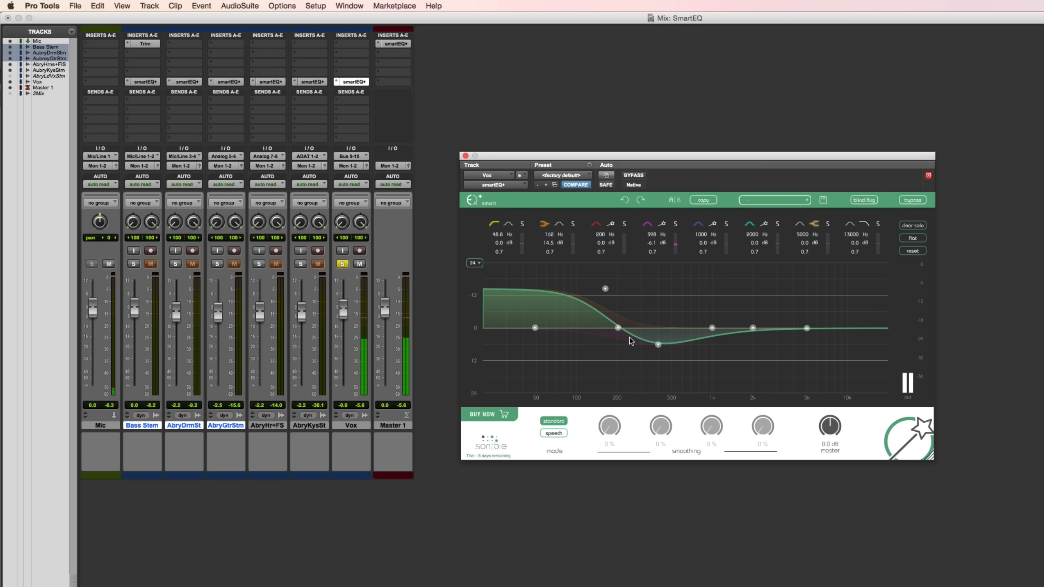
- Disable the first three EQ bands on Vox and reset the 398 Hz band's gain to zero
click(494, 224)
click(545, 225)
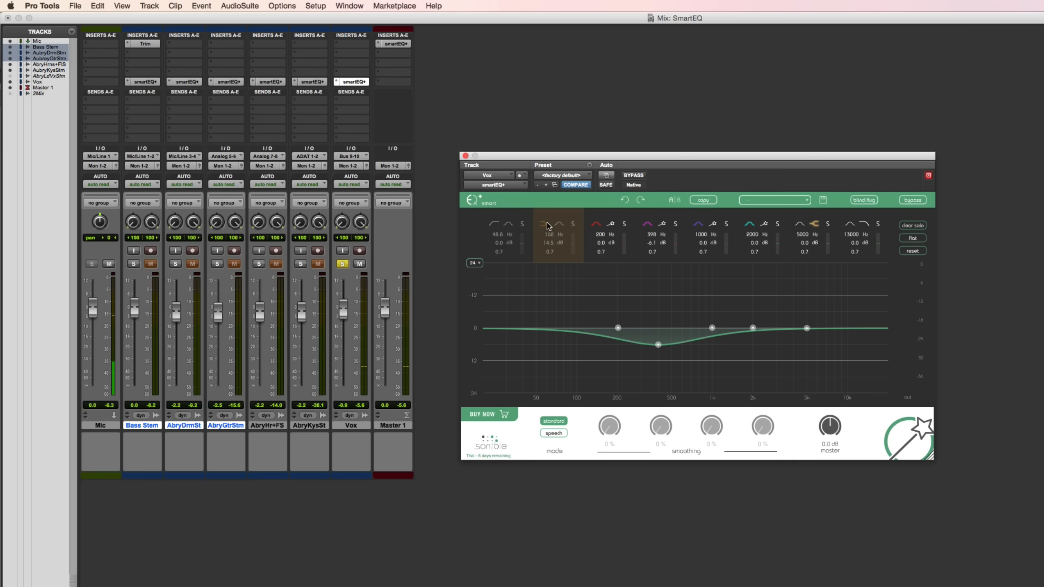
click(596, 224)
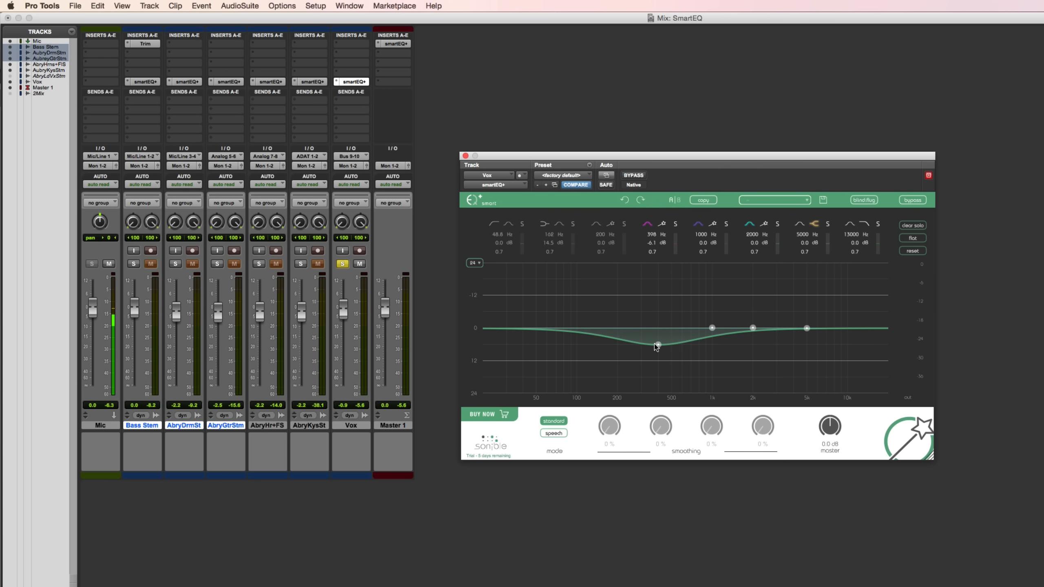
double_click(658, 345)
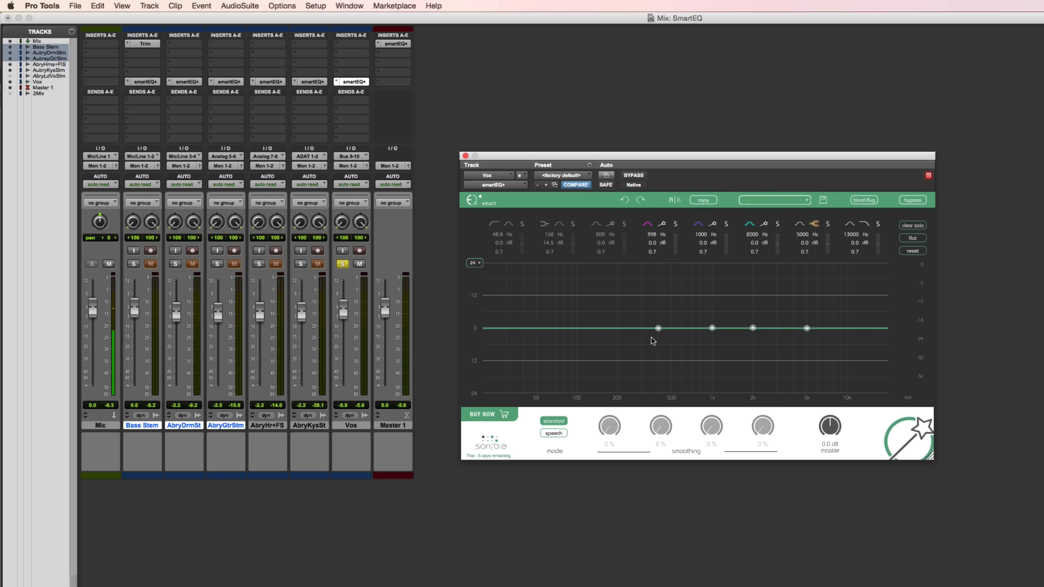
- Enable the third band as a smart filter, let it learn the playing vocal, and set it to about 194 Hz at 65.8%
click(596, 224)
click(611, 224)
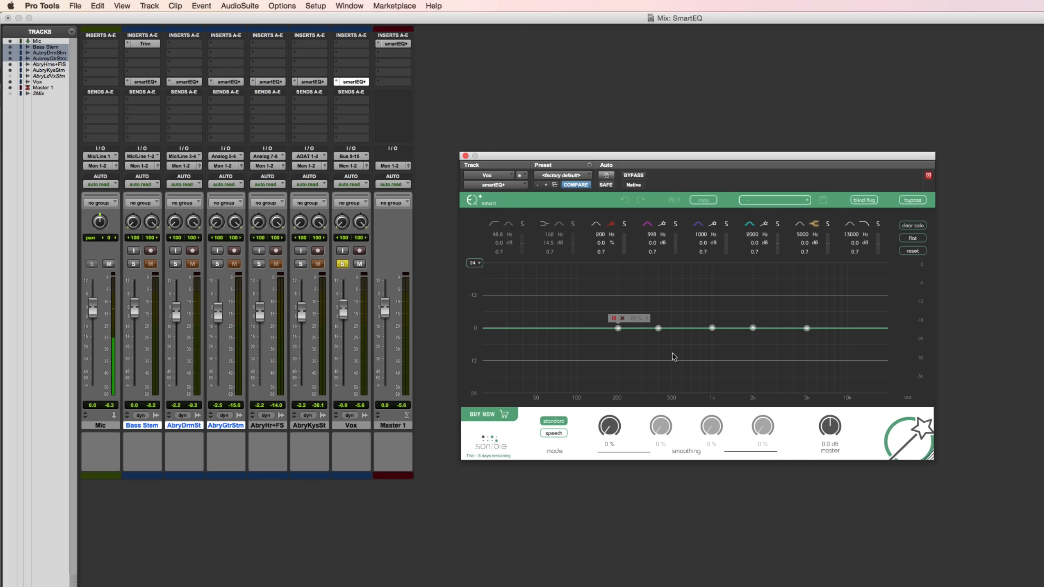
key(space)
drag(618, 329, 616, 282)
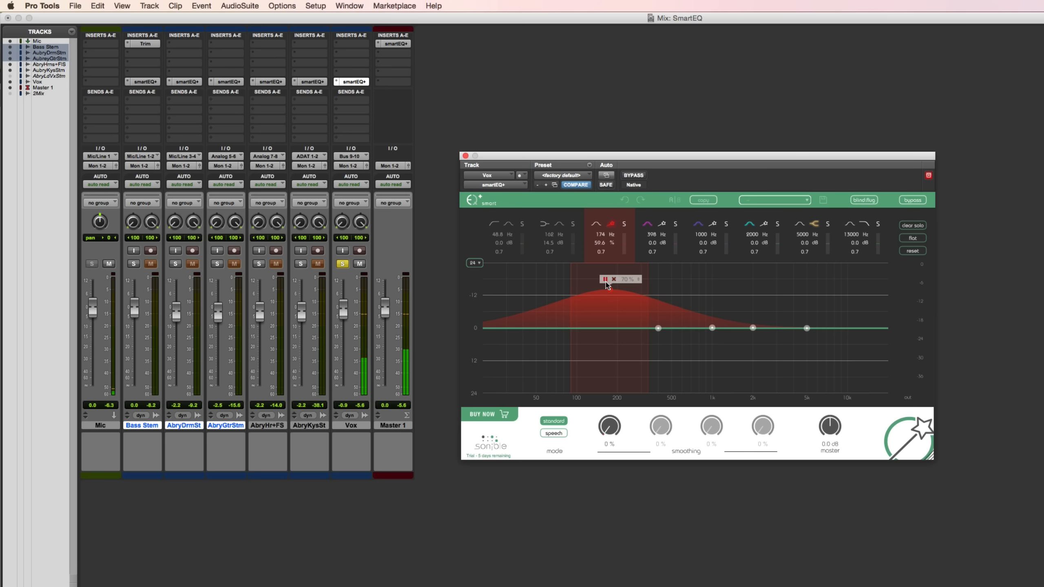
click(606, 281)
drag(610, 289, 618, 286)
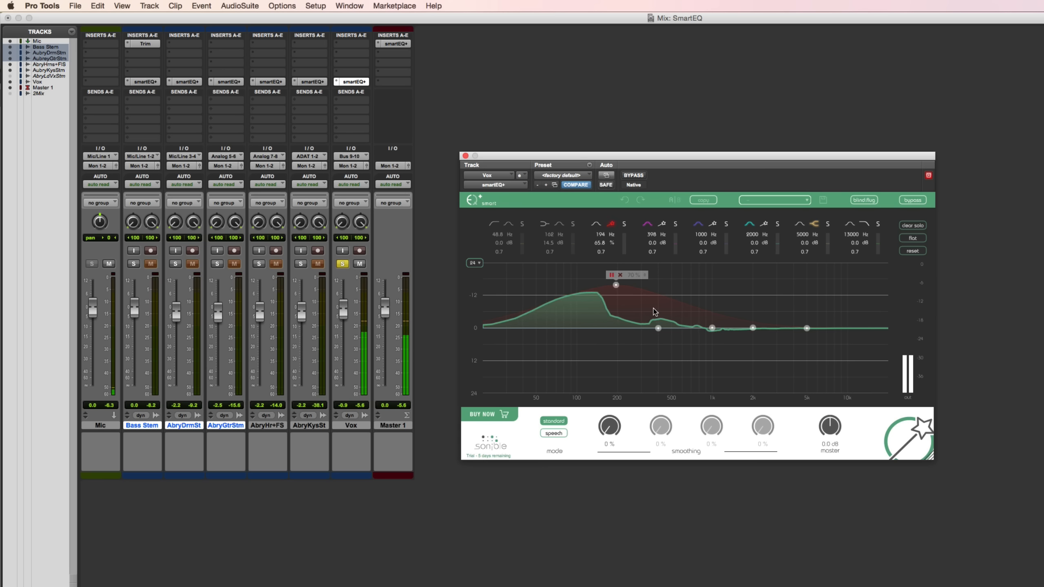
key(space)
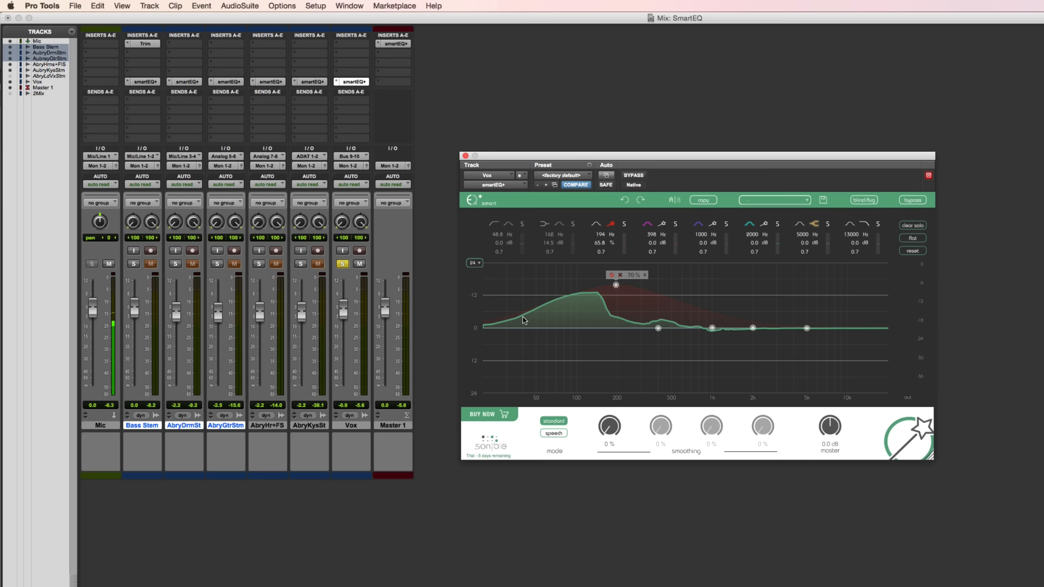
- Move the Vox smart filter up to about 1621 Hz with a 91.9% gain and a quality of 0.6
mouse_move(616, 285)
mouse_down()
mouse_move(760, 265)
mouse_move(637, 282)
mouse_up()
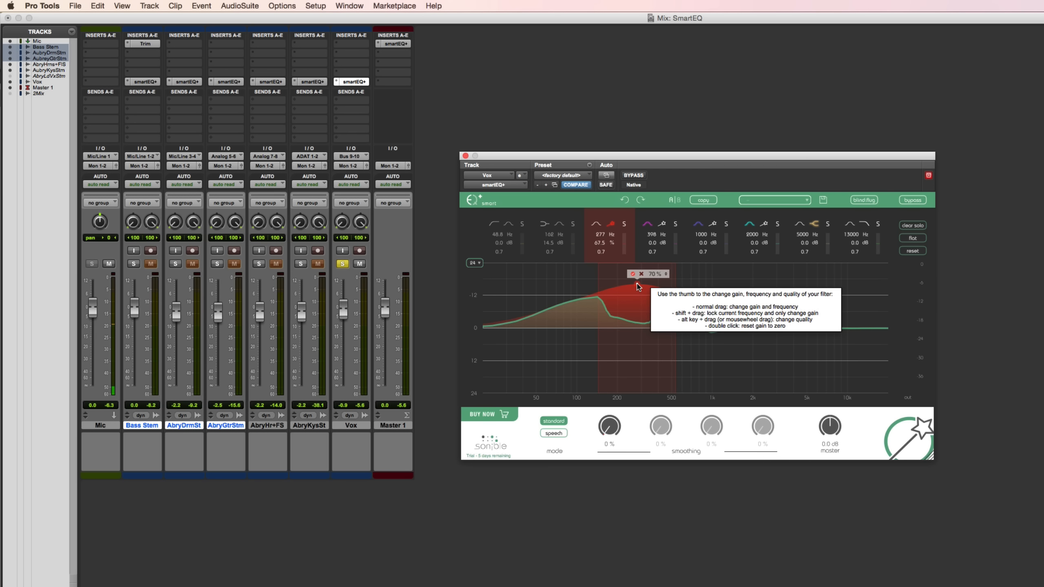
drag(637, 284, 741, 268)
drag(602, 252, 558, 234)
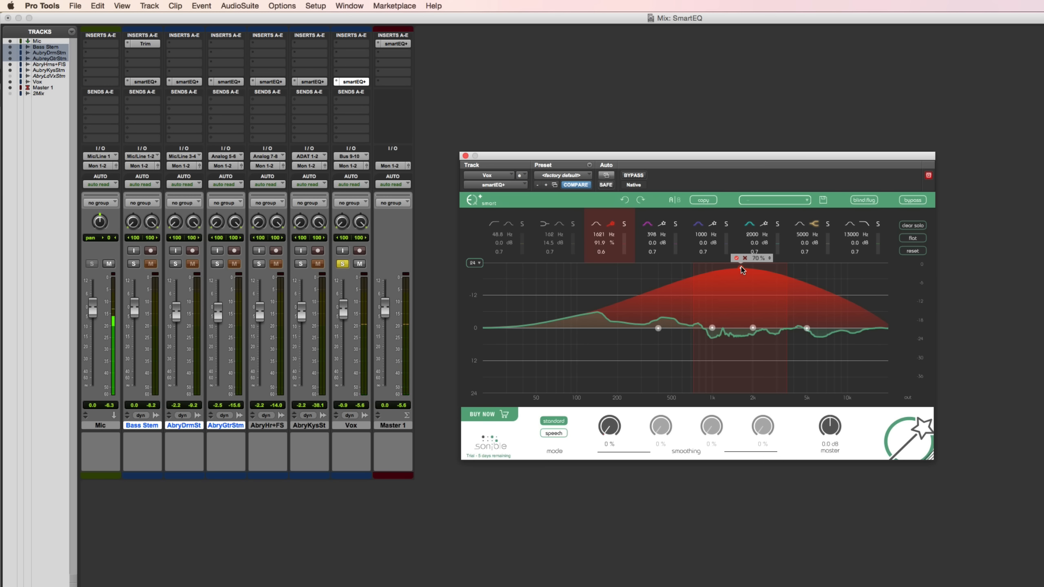
- Try the Vox smart filter at about -84.6% and at 8973 Hz, settling on about 927 Hz at 52.1%
drag(742, 267, 743, 383)
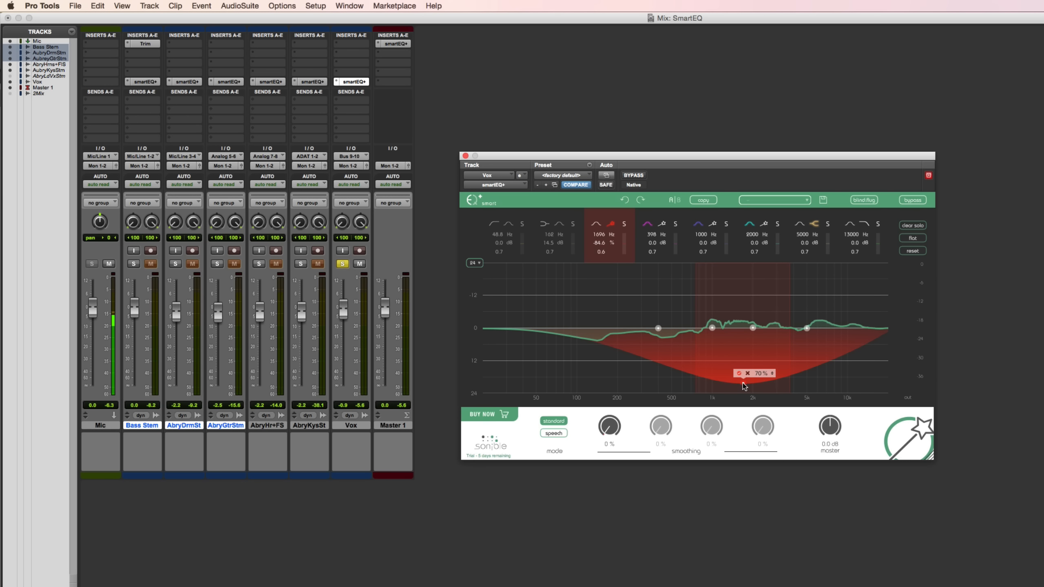
drag(743, 383, 699, 279)
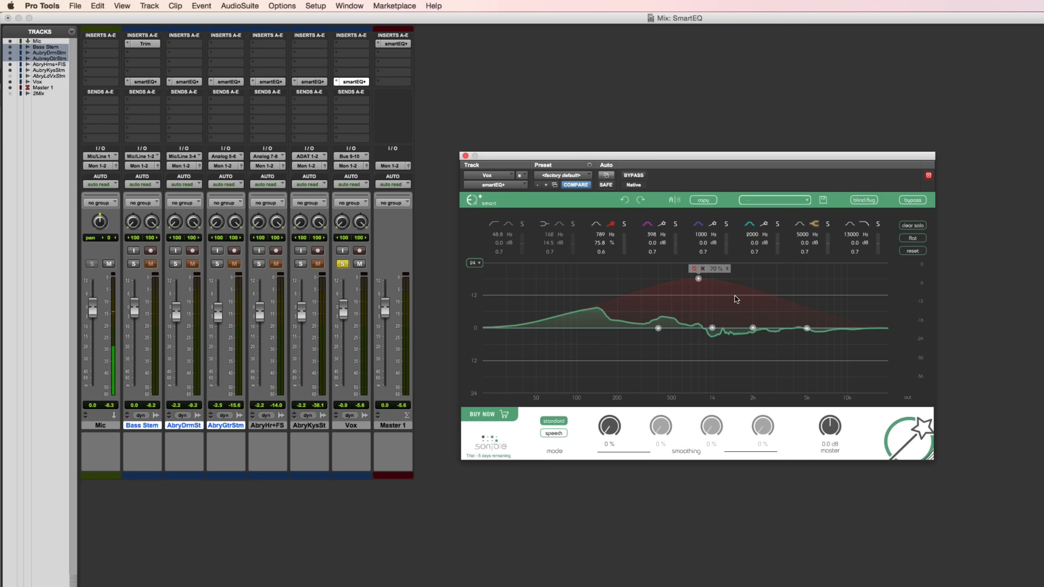
drag(698, 278, 840, 280)
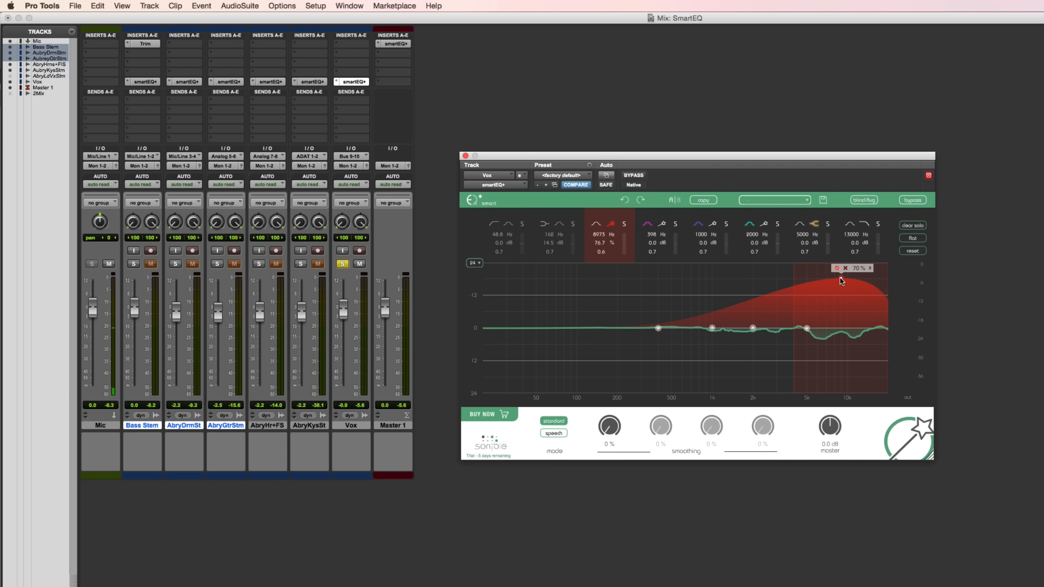
drag(840, 281, 708, 297)
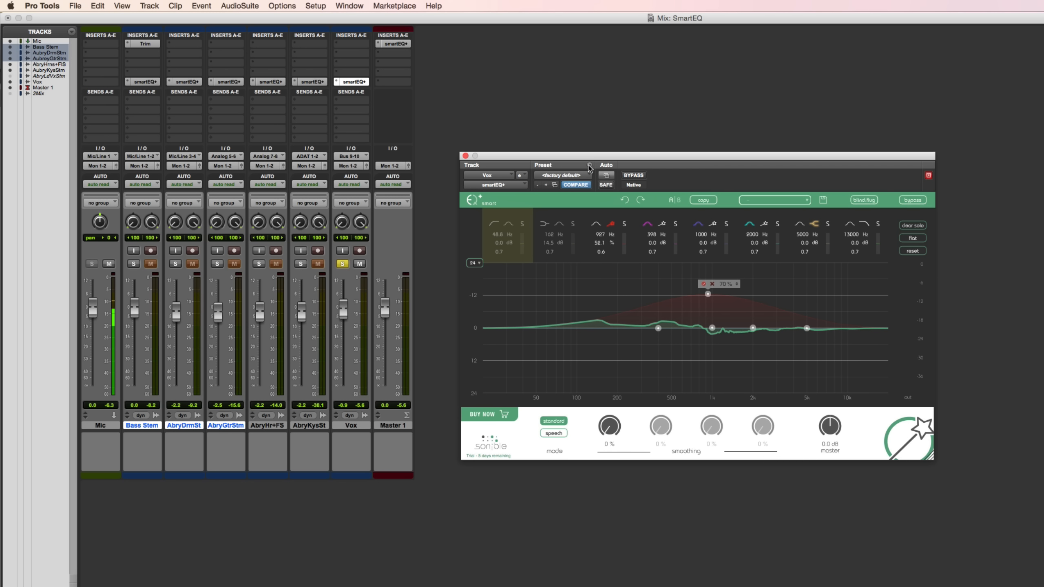
- Restore the factory default preset in the Vox EQ and unsolo the Vox track
click(577, 176)
click(575, 178)
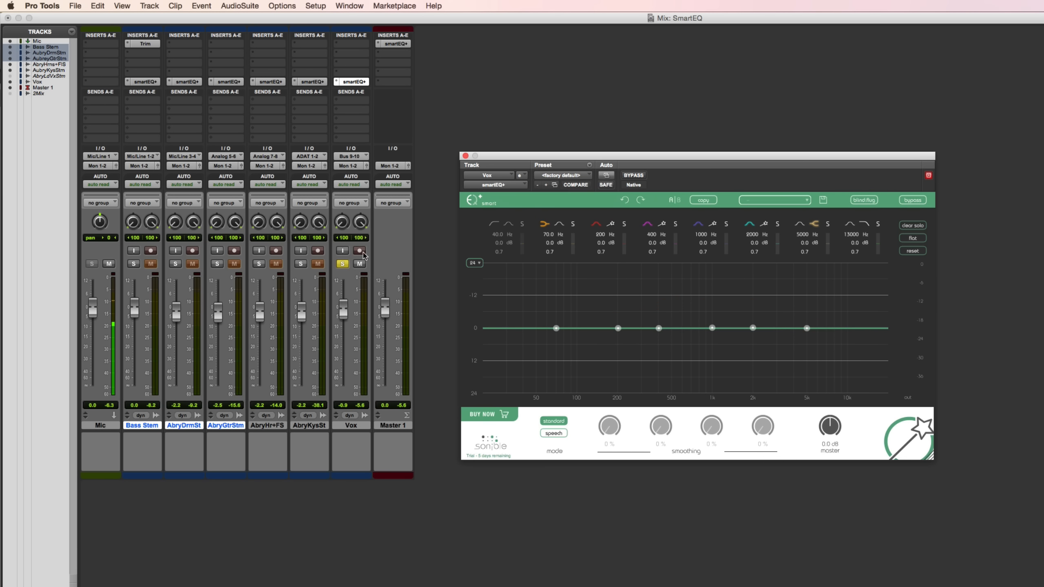
click(343, 264)
- Solo Bass Stem and, in its smartEQ+, use the 400 Hz band as a learning smart filter raised to about 88.8% at 405 Hz
click(133, 264)
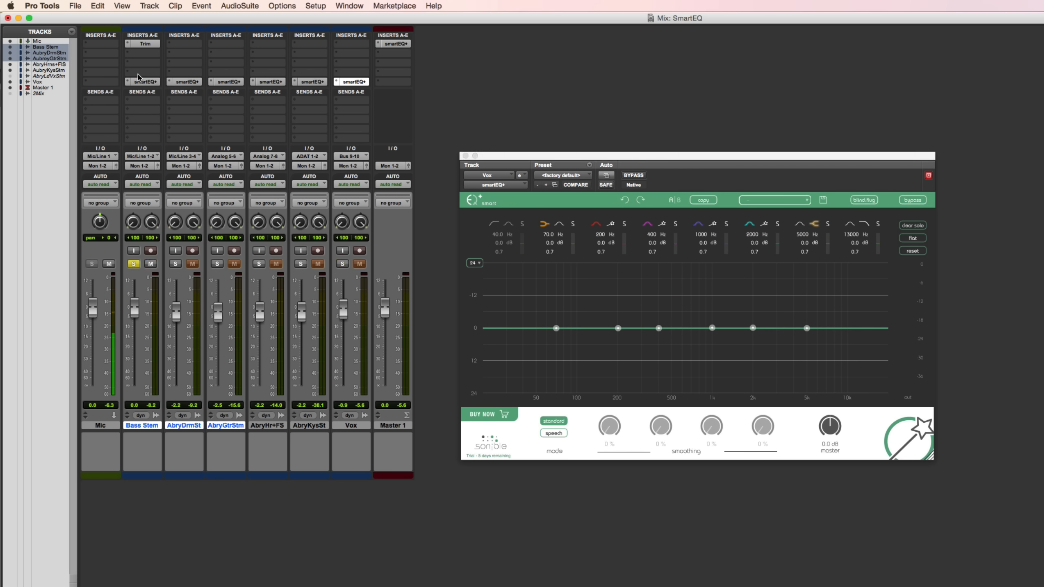
click(139, 80)
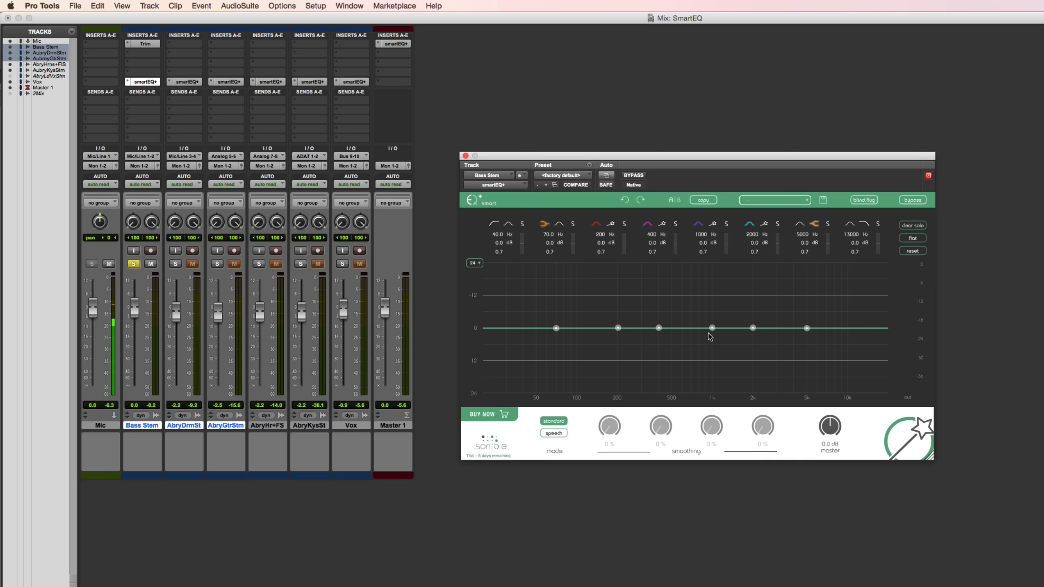
click(660, 329)
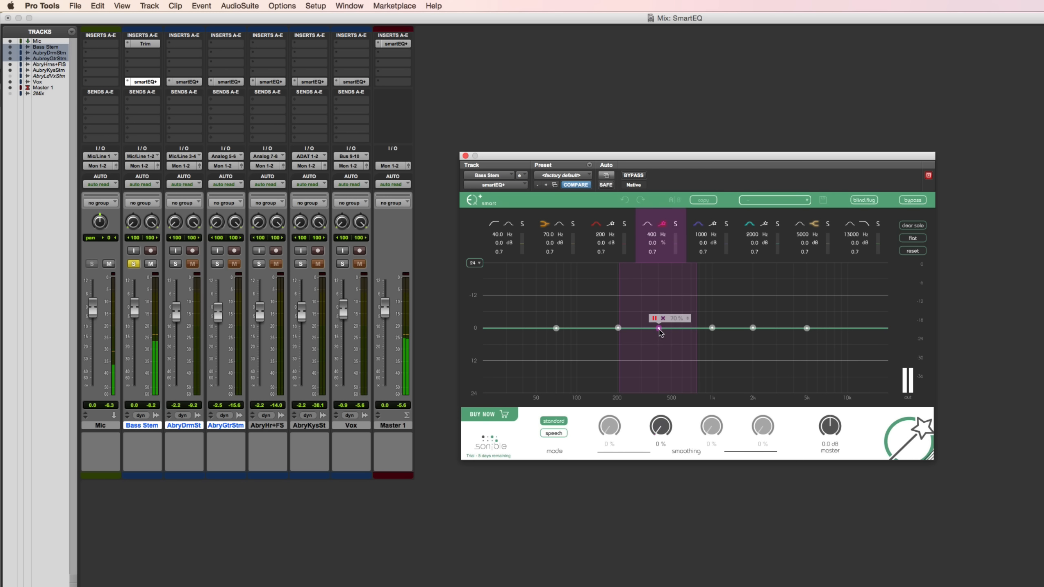
drag(659, 331, 661, 275)
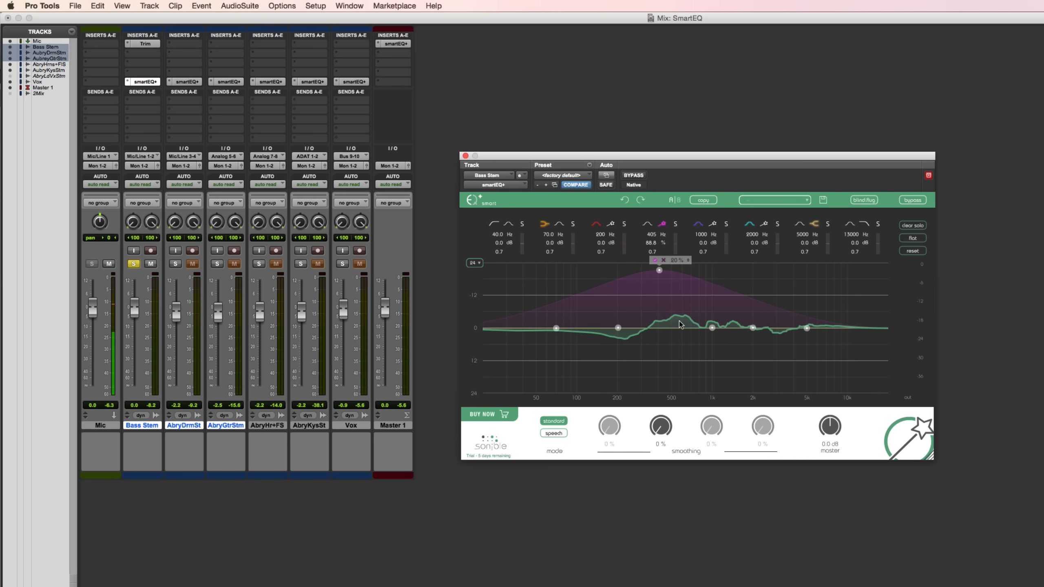
- Set the bass smart filter's percentage to 90% and try out its band 4 smoothing control
click(676, 260)
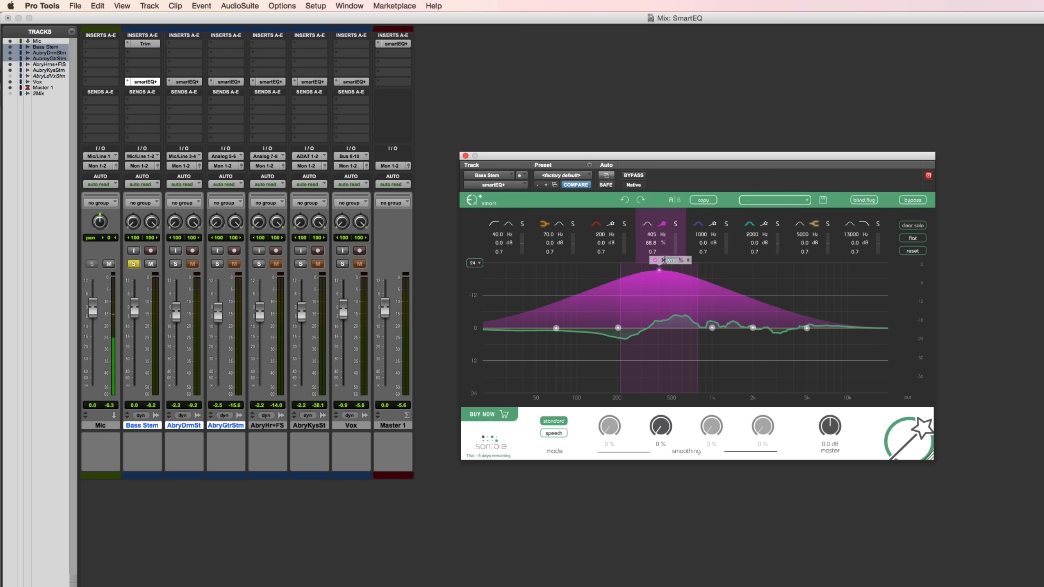
key(Return)
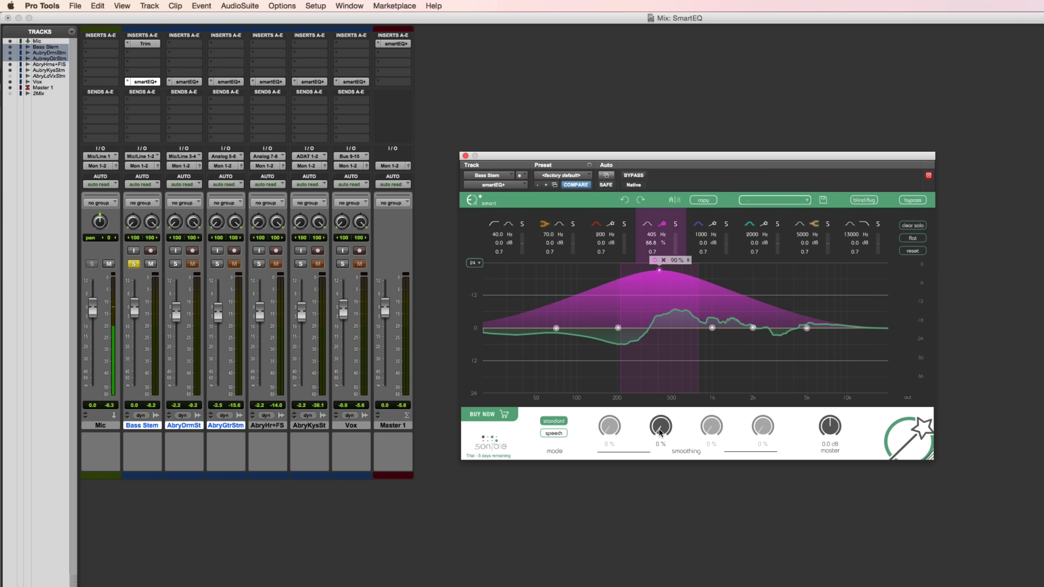
drag(663, 430, 640, 454)
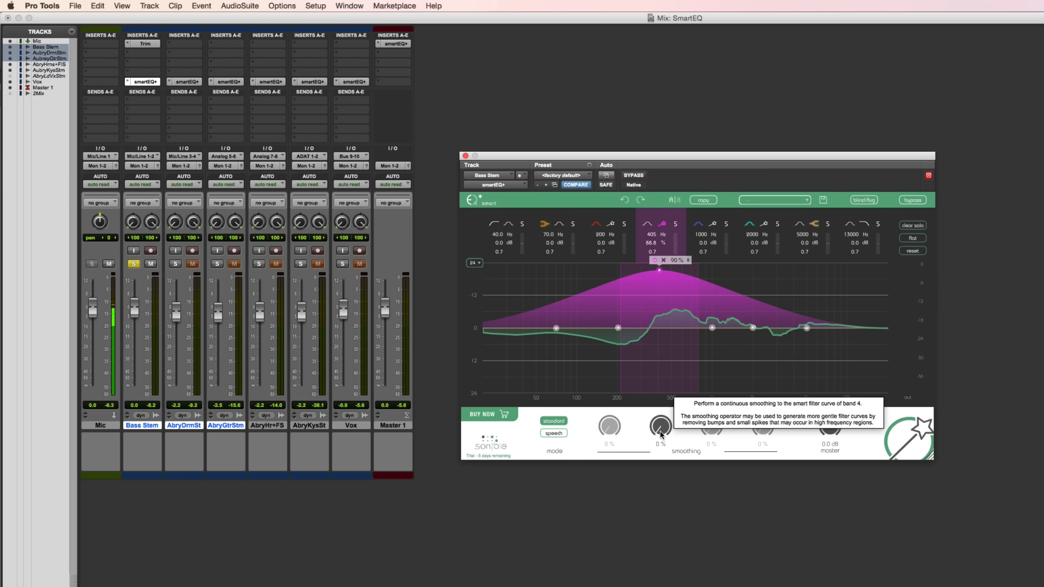
drag(661, 434, 645, 463)
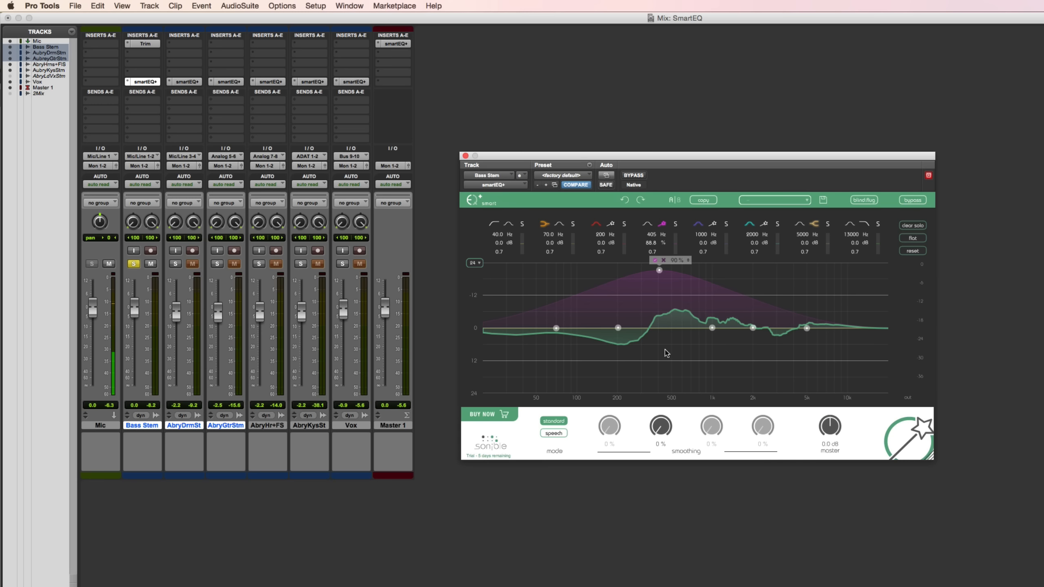
- Play the bass and move its smart filter to about 2524 Hz at 67.6%
key(space)
drag(660, 270, 784, 292)
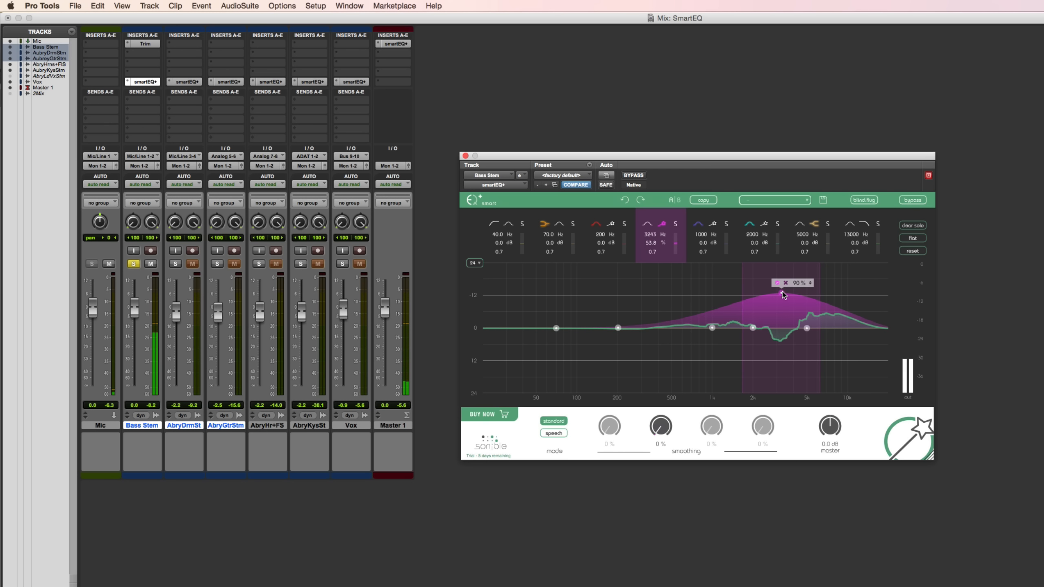
mouse_move(782, 292)
mouse_down()
mouse_move(572, 293)
mouse_move(764, 287)
mouse_up()
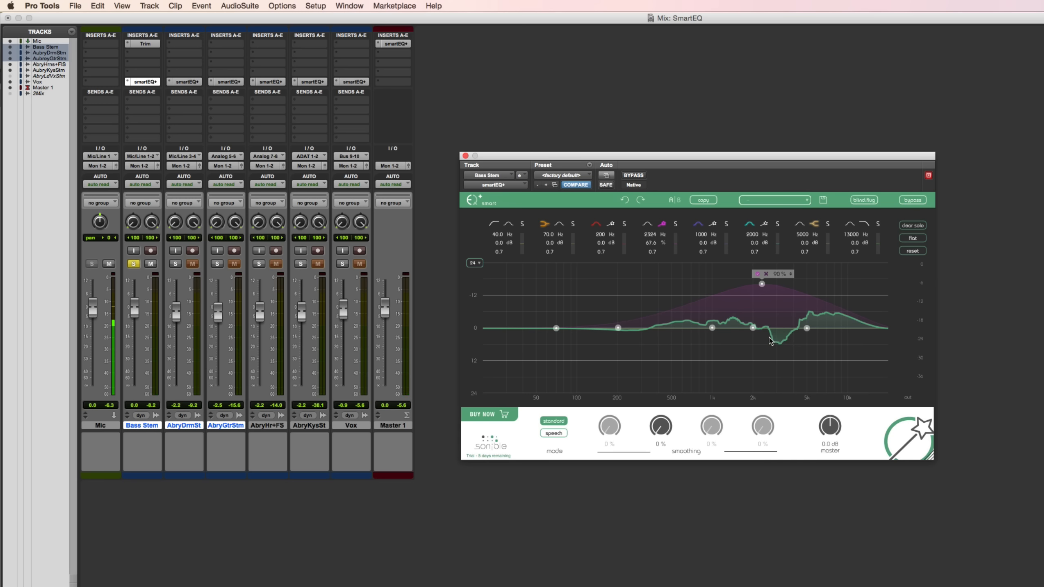
- Unsolo Bass Stem and, in Master 1's smartEQ+, set the third band as a smart filter at about 2242 Hz and 91.3%
click(133, 264)
click(396, 44)
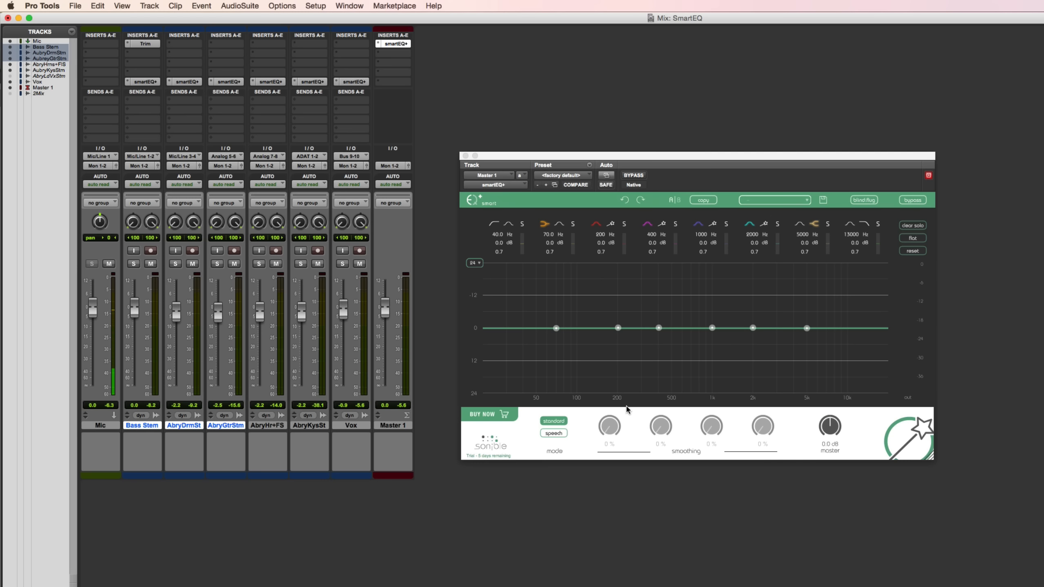
click(613, 224)
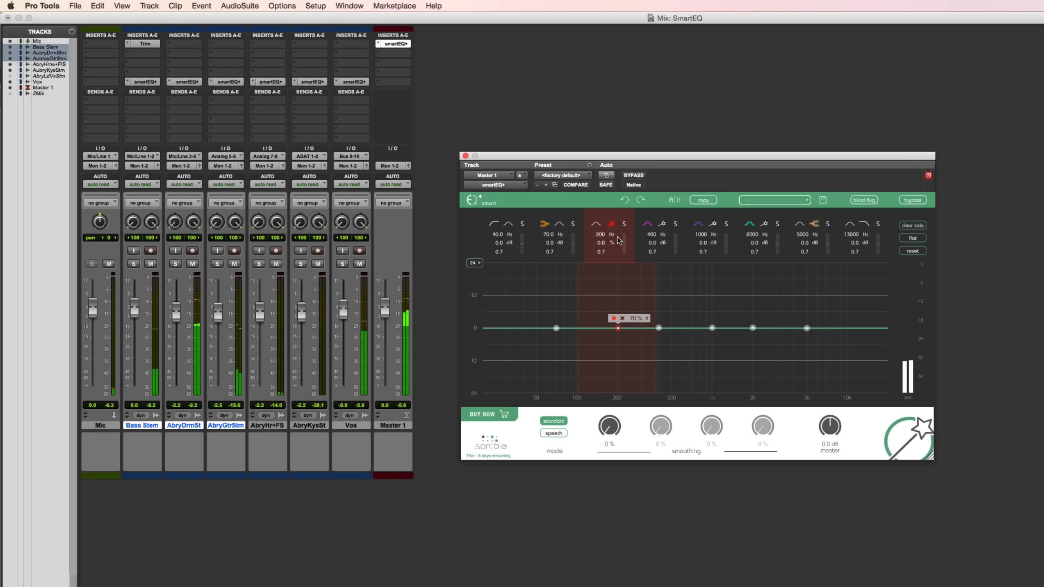
drag(619, 328, 782, 279)
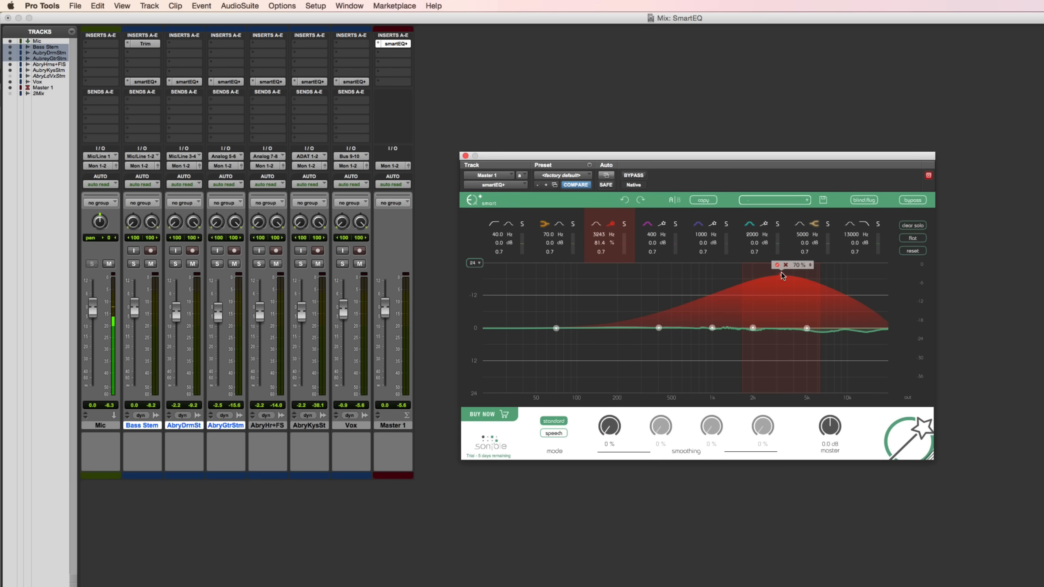
mouse_move(783, 275)
mouse_down()
mouse_move(725, 266)
mouse_move(624, 279)
mouse_move(603, 303)
mouse_move(593, 369)
mouse_move(693, 289)
mouse_move(766, 270)
mouse_up()
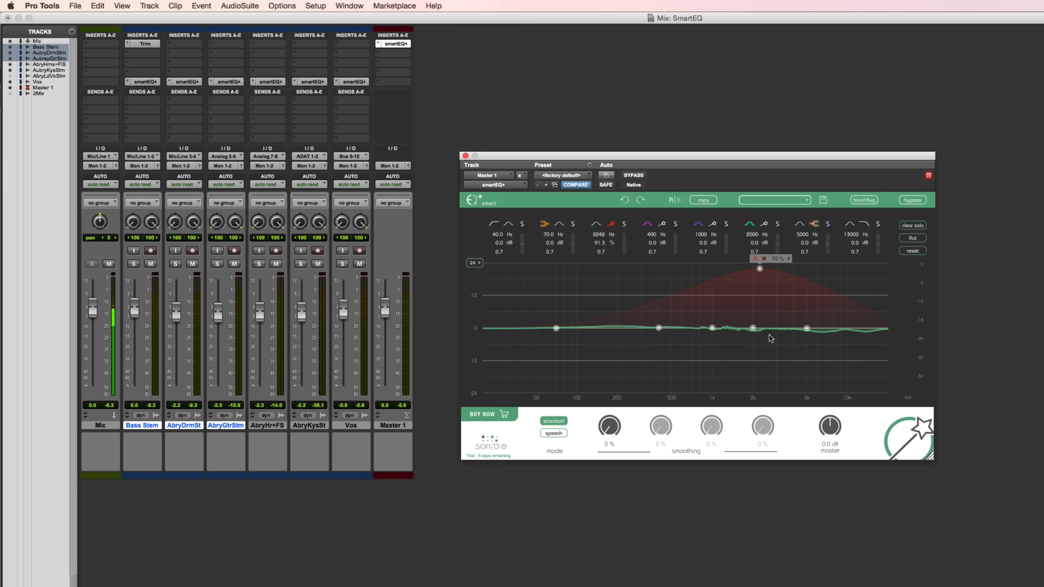